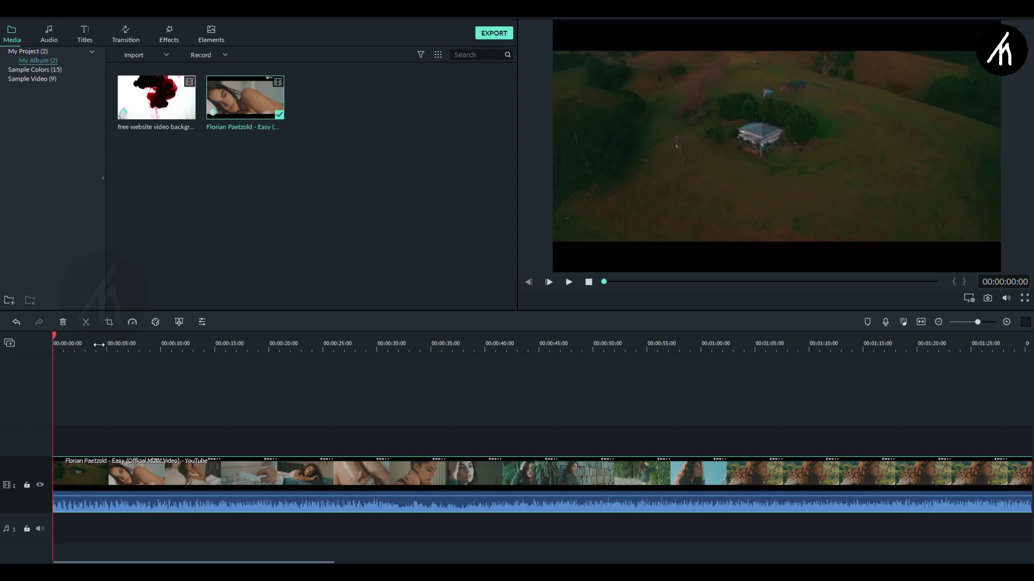
# Step: Split the music video at about 4 seconds and again near 5:19, deleting the later remainder
pyautogui.click(86, 323)
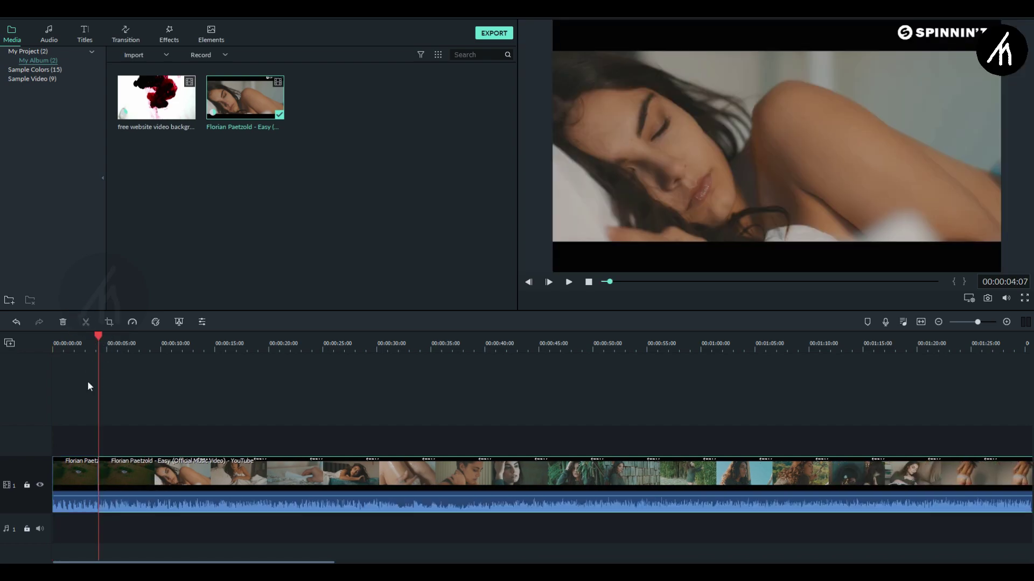
pyautogui.click(129, 473)
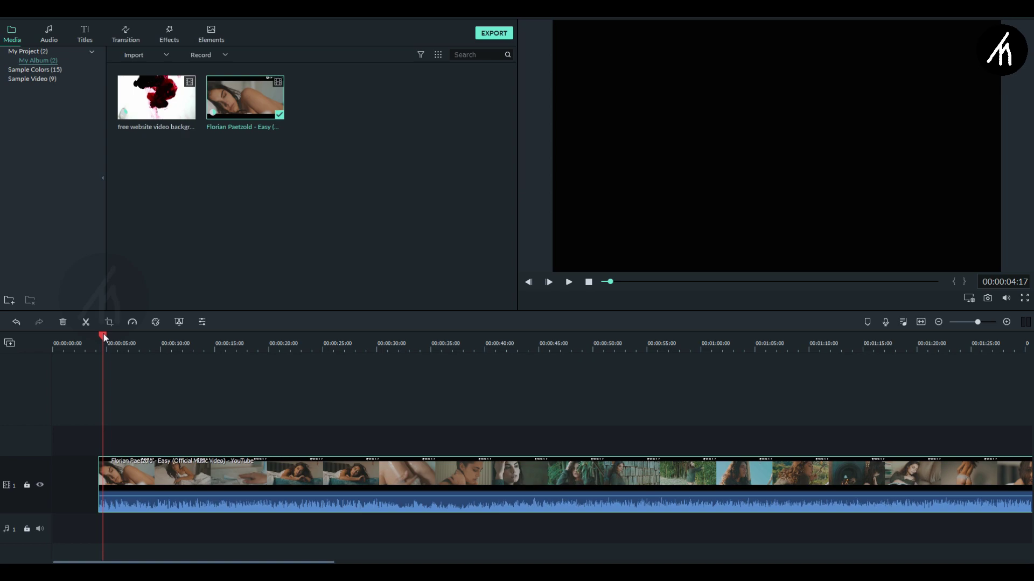
pyautogui.moveTo(100, 337); pyautogui.dragTo(115, 337)
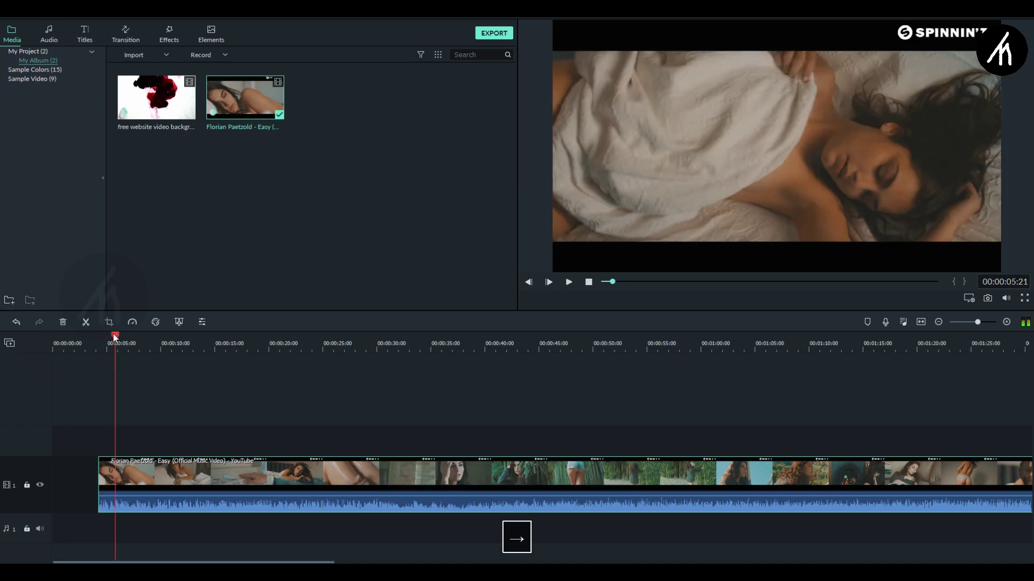
pyautogui.click(86, 322)
pyautogui.click(182, 482)
pyautogui.press('Delete')
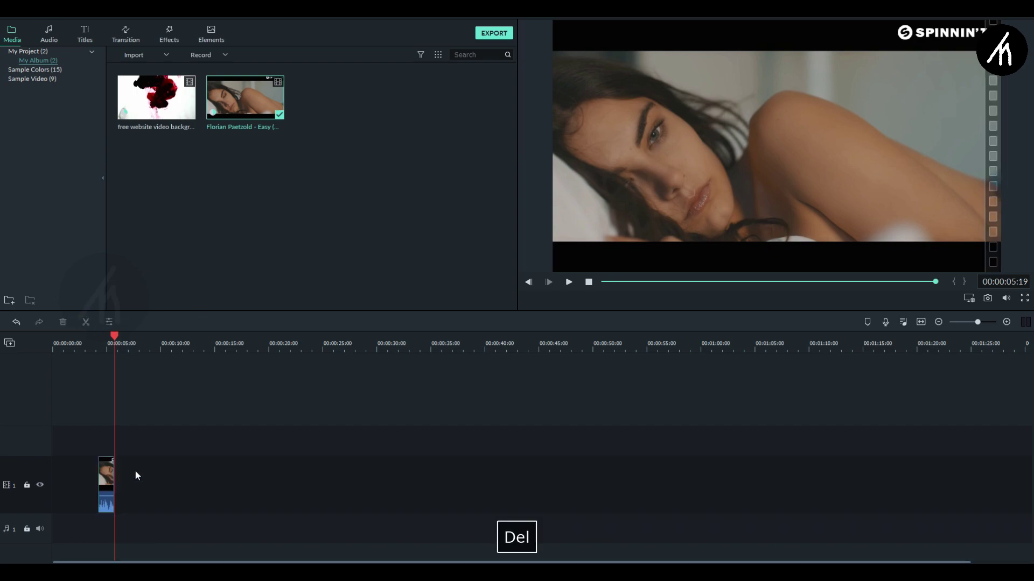
pyautogui.press('Right')
pyautogui.press('Right')
pyautogui.press('Right')
pyautogui.press('Right')
pyautogui.press('Right')
pyautogui.press('Right')
pyautogui.press('Right')
pyautogui.press('Right')
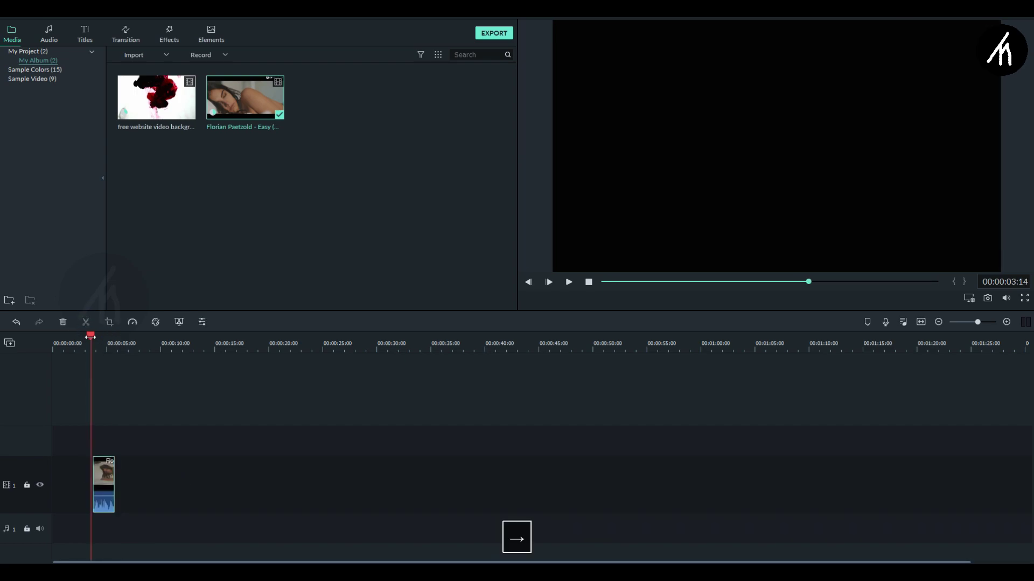
# Step: Move the short clip to 00:00 and set its Speed and Duration to 0.41x
pyautogui.moveTo(103, 470); pyautogui.dragTo(58, 468)
pyautogui.doubleClick(55, 467)
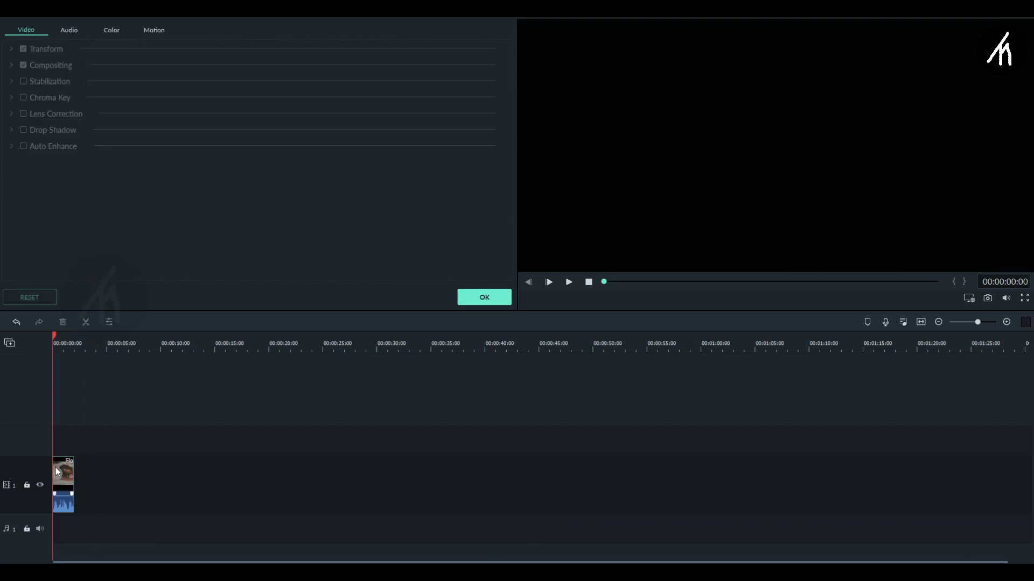
pyautogui.rightClick(54, 467)
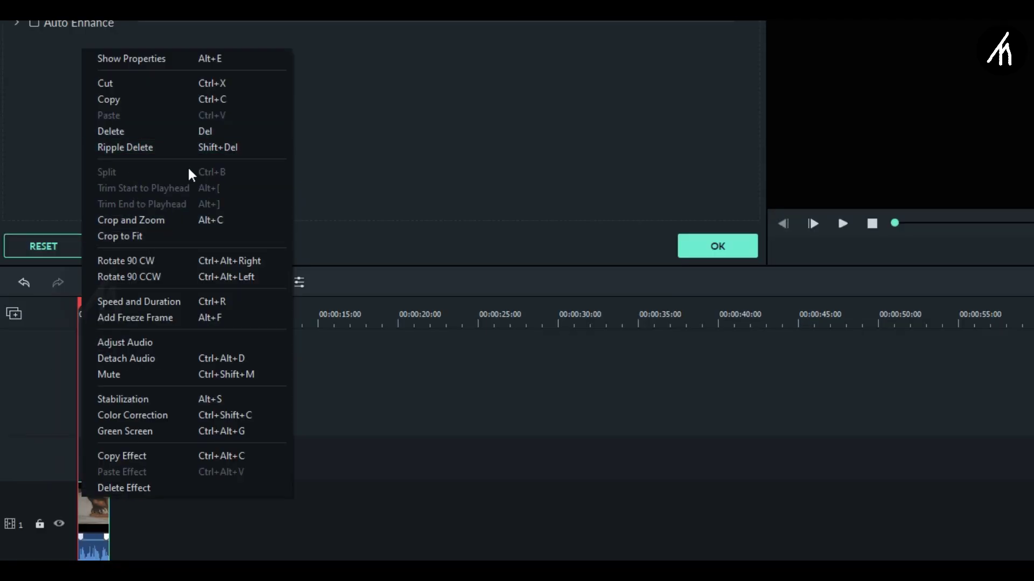
pyautogui.click(160, 303)
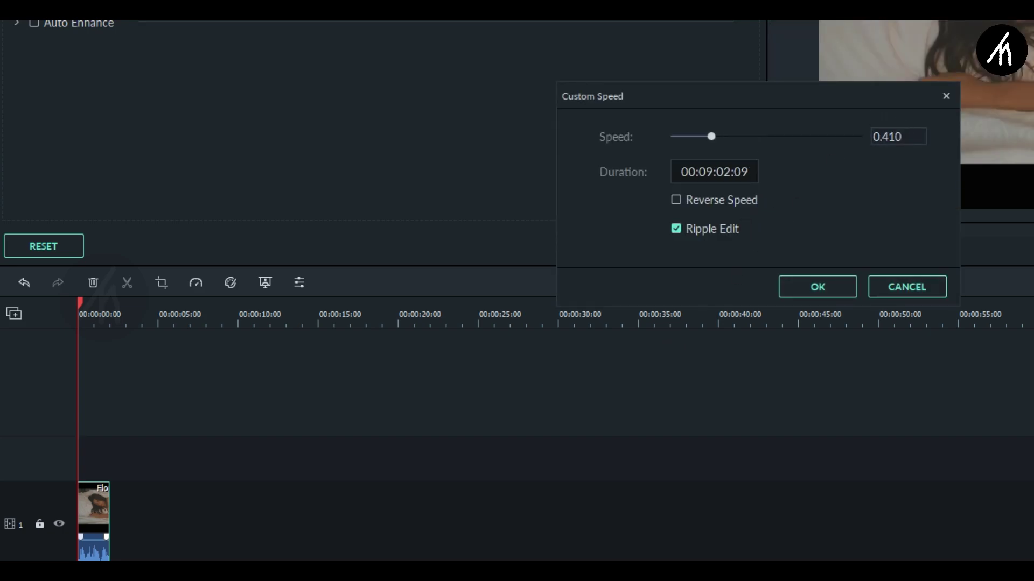
pyautogui.click(824, 287)
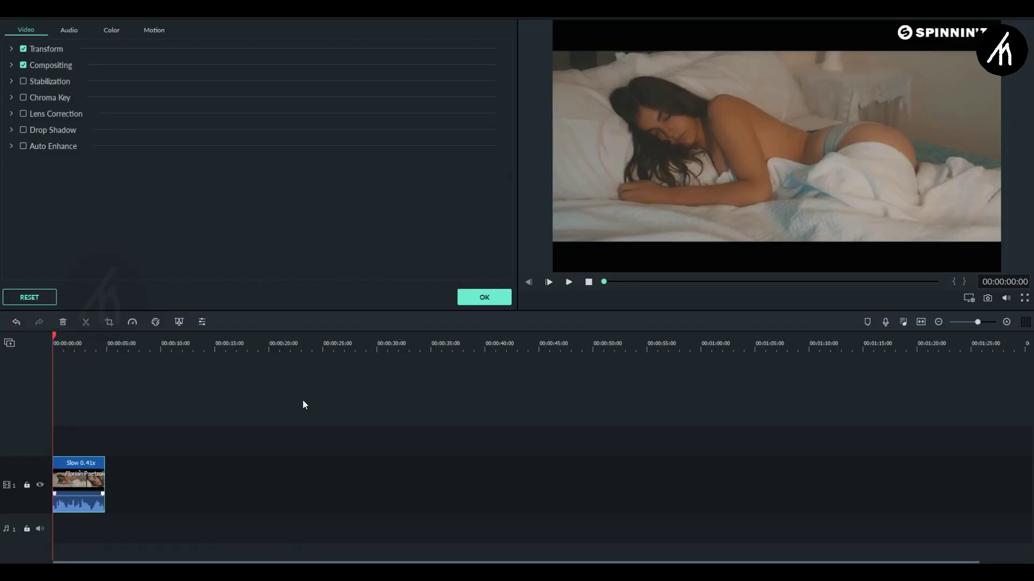
# Step: Split off the clip's first few frames and delete that tiny piece
pyautogui.click(474, 297)
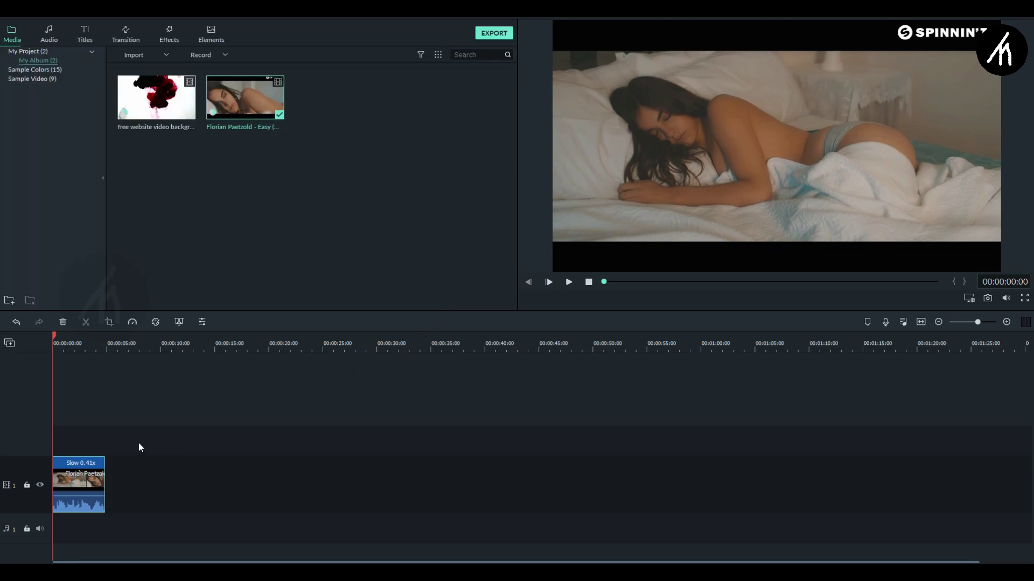
pyautogui.press('Right')
pyautogui.press('Right')
pyautogui.press('Right')
pyautogui.press('Right')
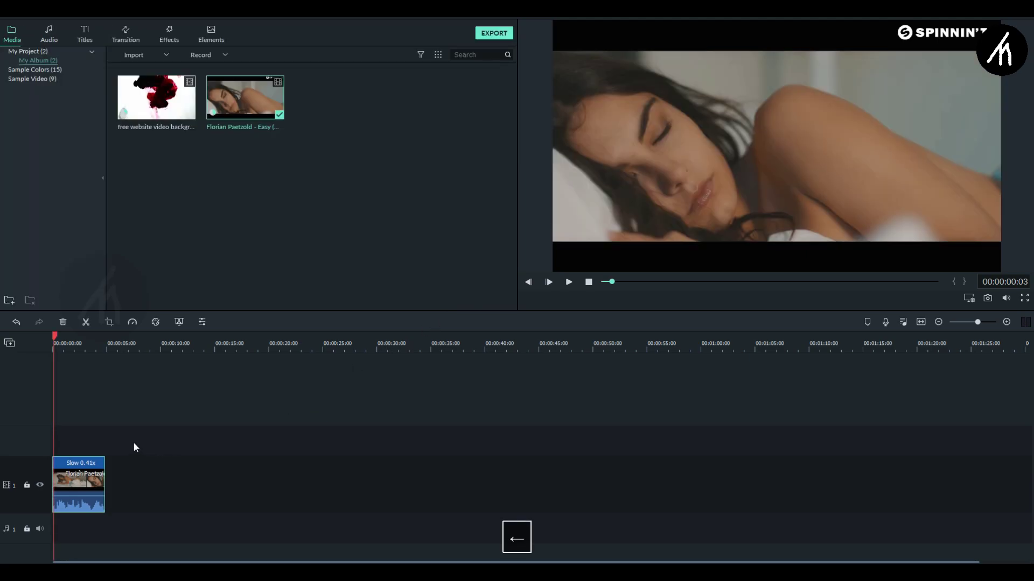
pyautogui.click(86, 322)
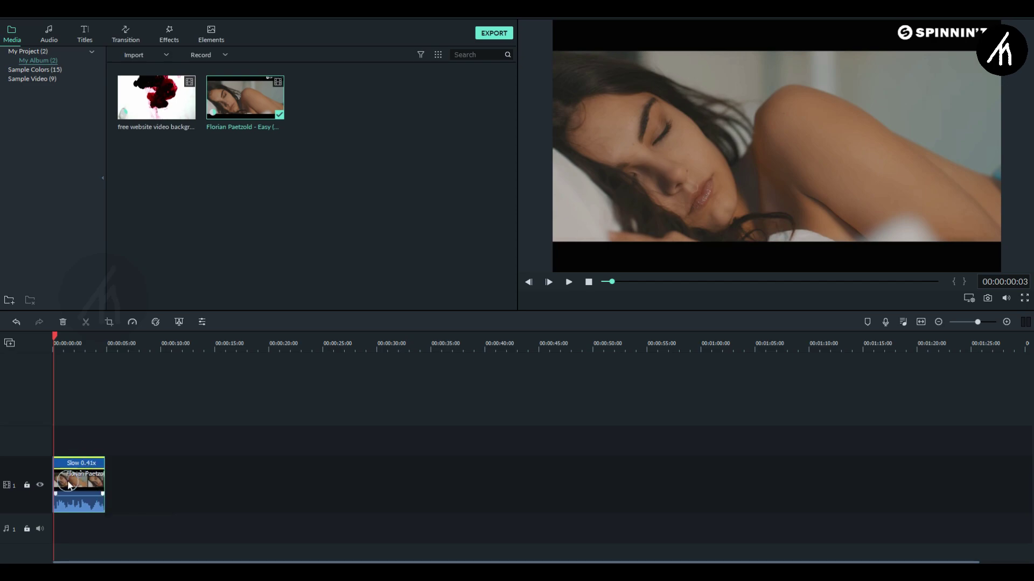
pyautogui.moveTo(69, 485)
pyautogui.mouseDown()
pyautogui.moveTo(120, 485)
pyautogui.moveTo(89, 484)
pyautogui.mouseUp()
pyautogui.press('Delete')
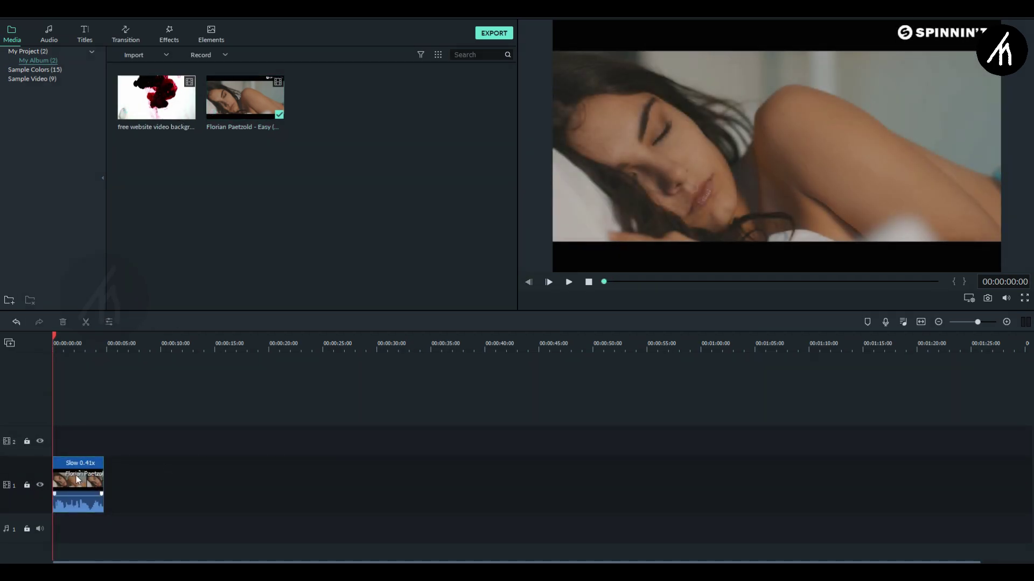
# Step: Crop the clip to a 16:9 area of about 1430x804 around the sleeping woman
pyautogui.rightClick(76, 476)
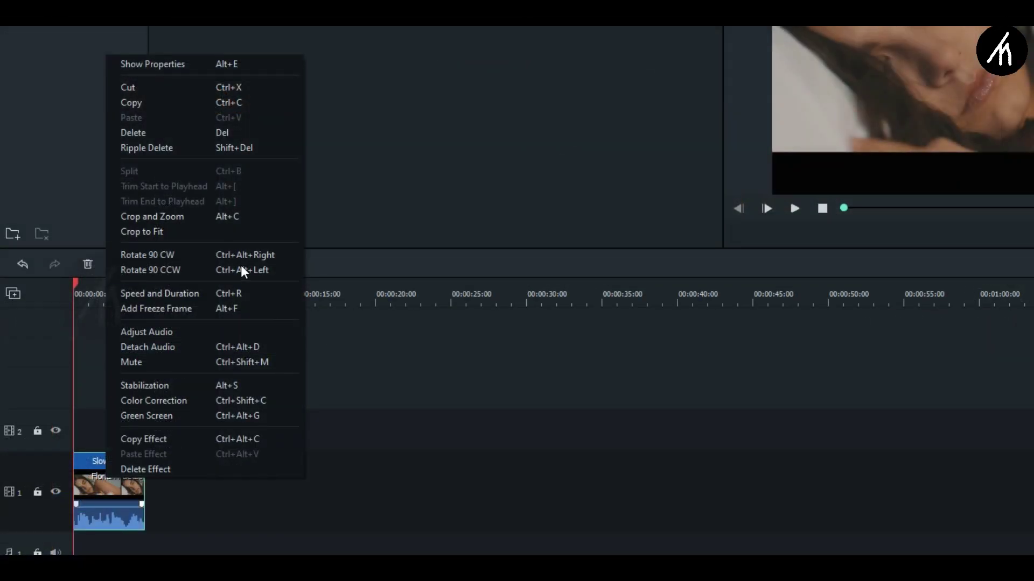
pyautogui.click(192, 218)
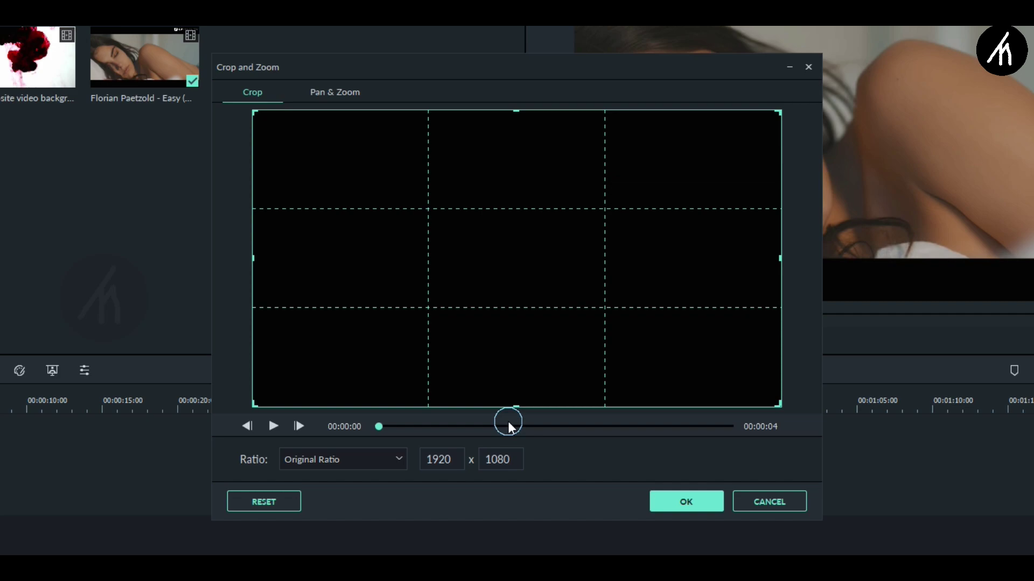
pyautogui.click(508, 425)
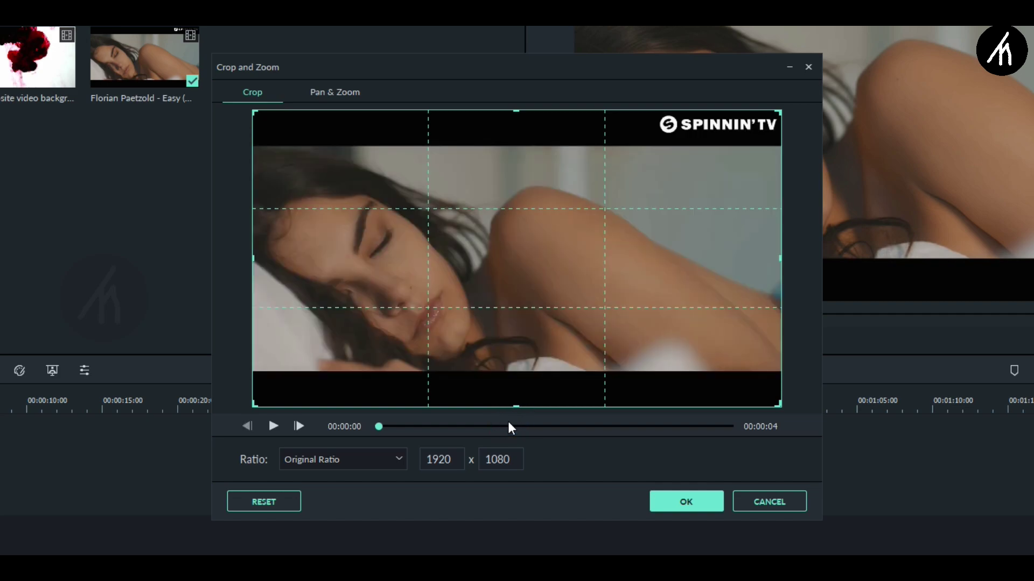
pyautogui.click(392, 458)
pyautogui.click(322, 495)
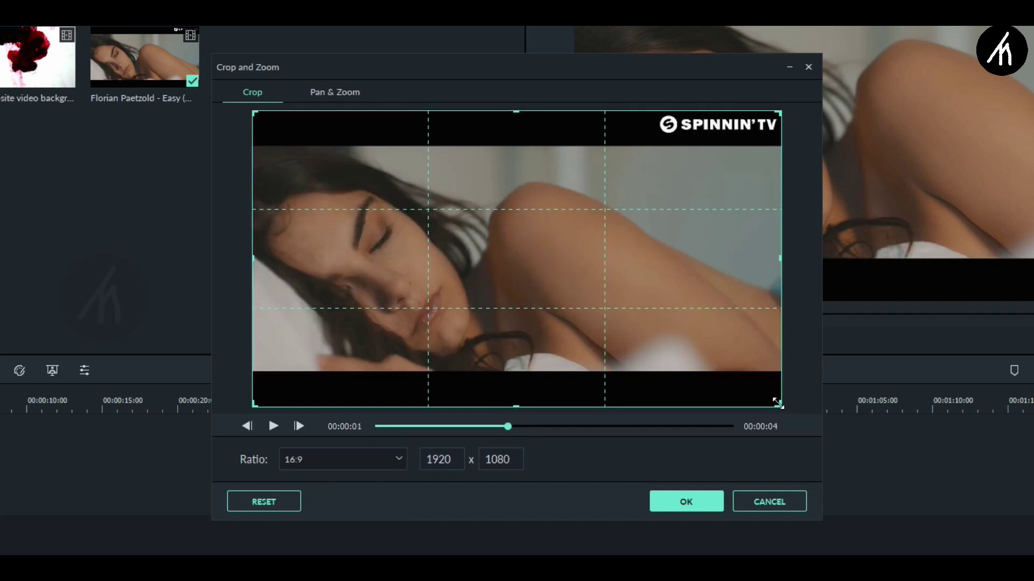
pyautogui.moveTo(779, 405); pyautogui.dragTo(668, 341)
pyautogui.moveTo(549, 258); pyautogui.dragTo(547, 292)
pyautogui.moveTo(653, 370); pyautogui.dragTo(639, 361)
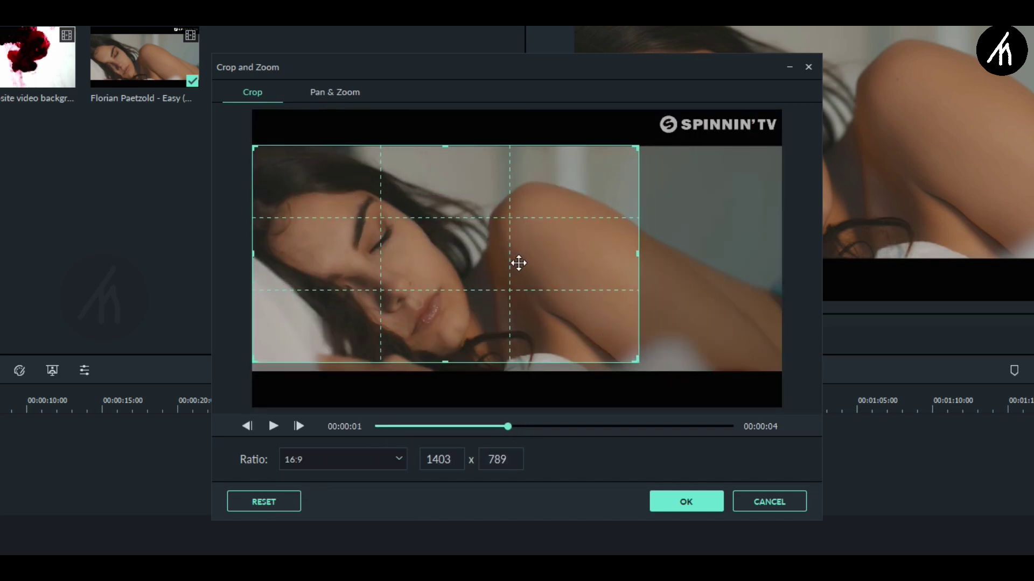
pyautogui.moveTo(518, 259); pyautogui.dragTo(519, 262)
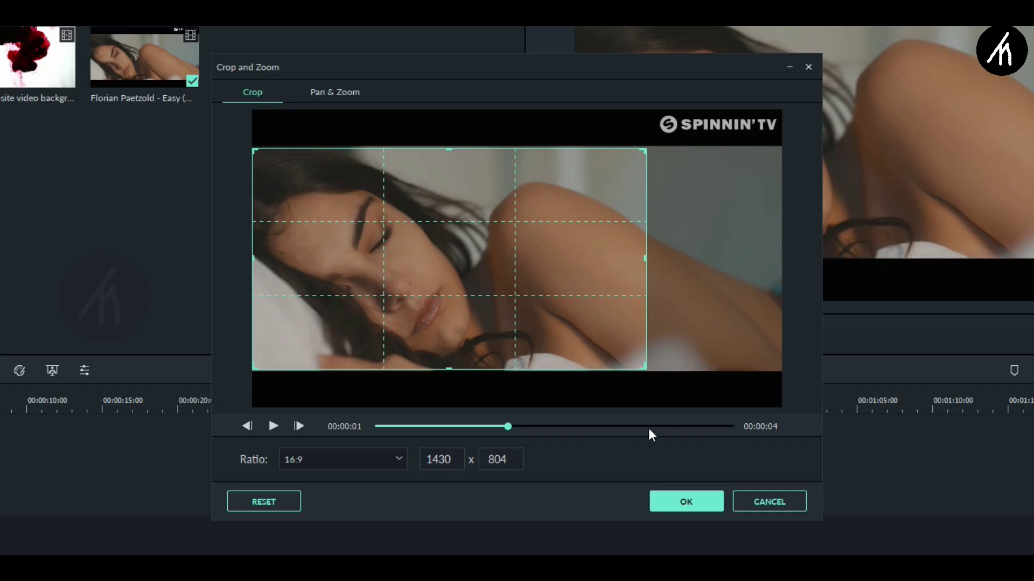
pyautogui.click(671, 502)
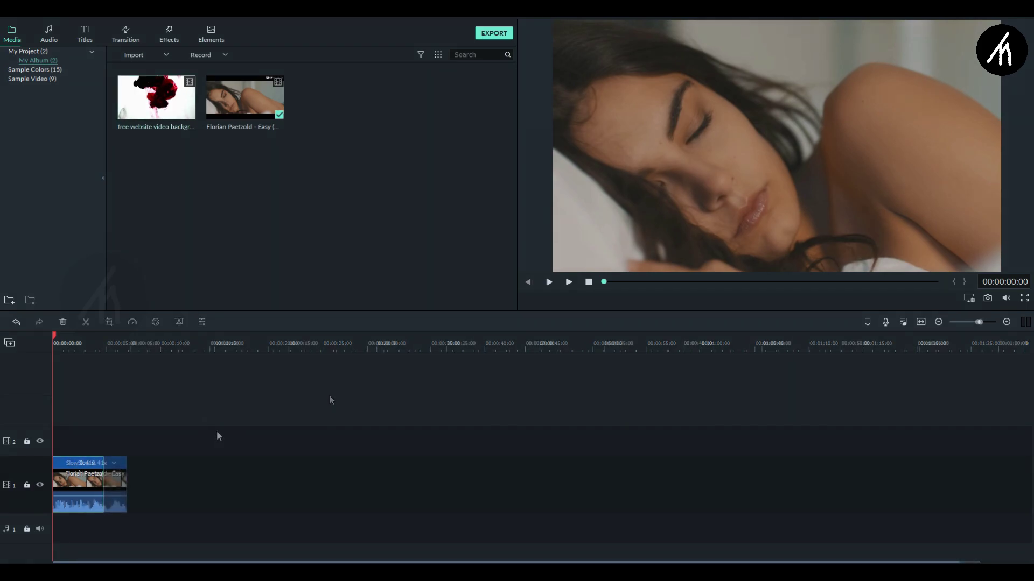
# Step: Place the red ink video on track 2, delete its first part, and move the rest to 00:00
pyautogui.moveTo(180, 99); pyautogui.dragTo(54, 432)
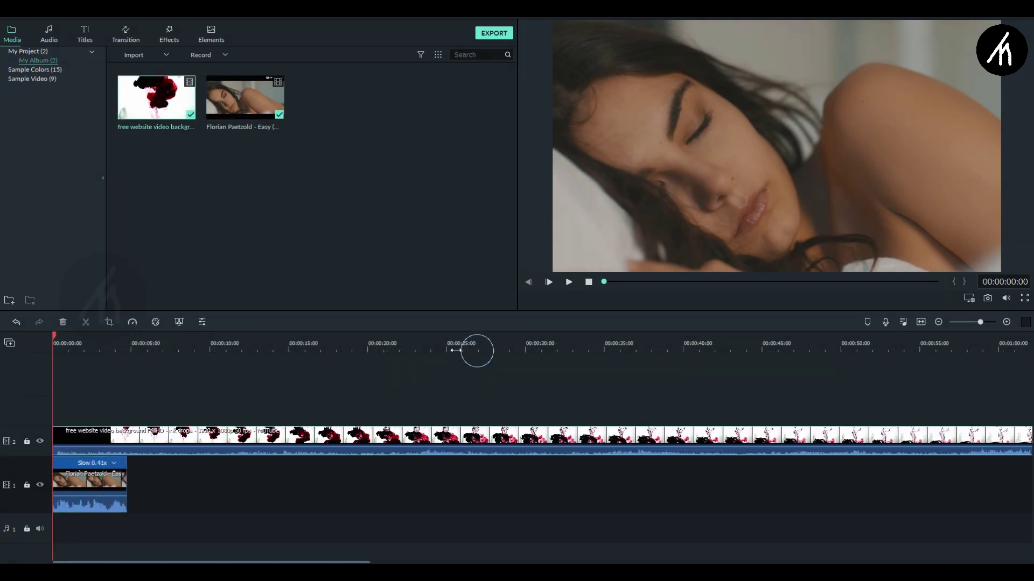
pyautogui.scroll(-2, 463, 366)
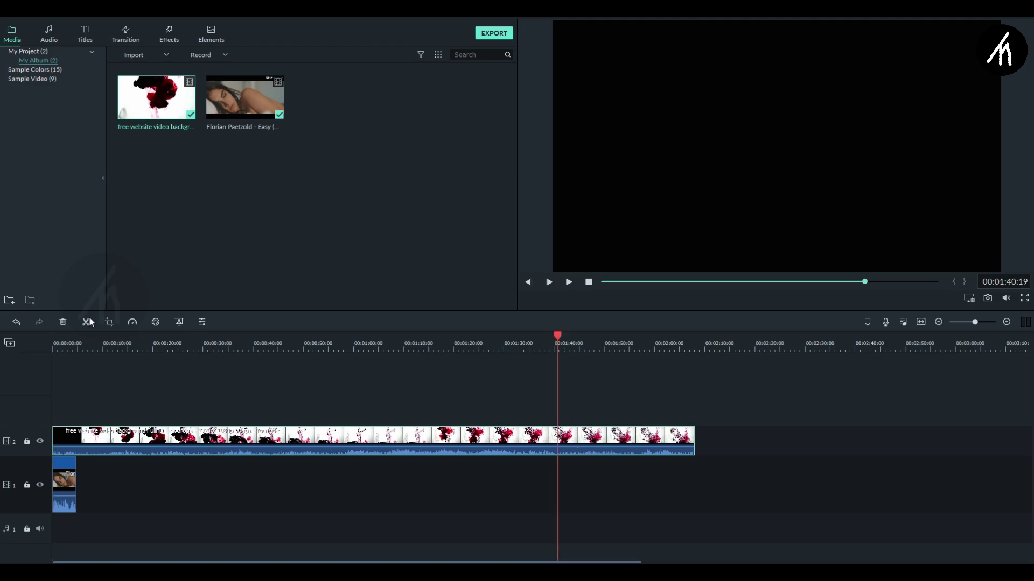
pyautogui.press('Delete')
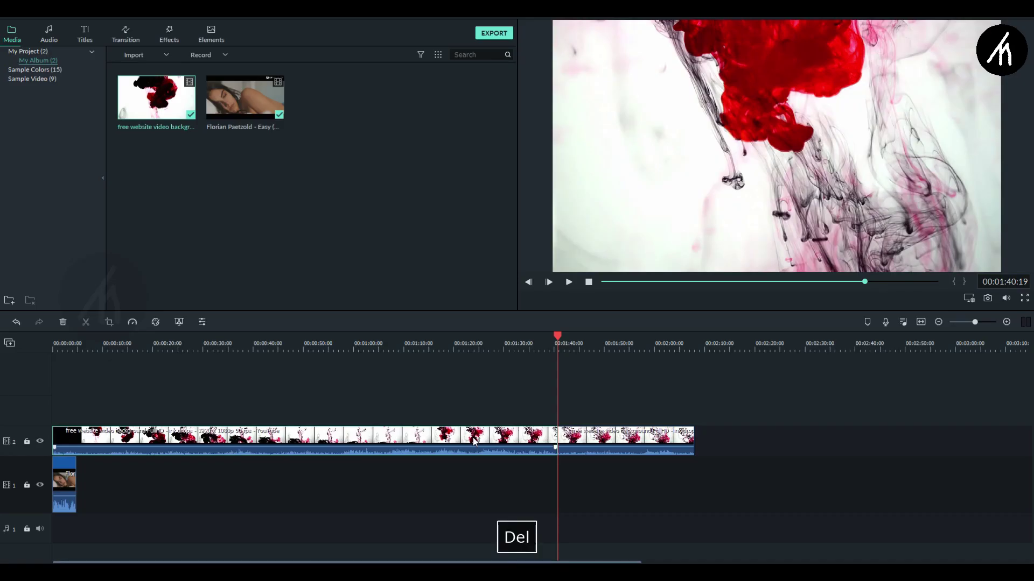
pyautogui.moveTo(560, 439); pyautogui.dragTo(216, 444)
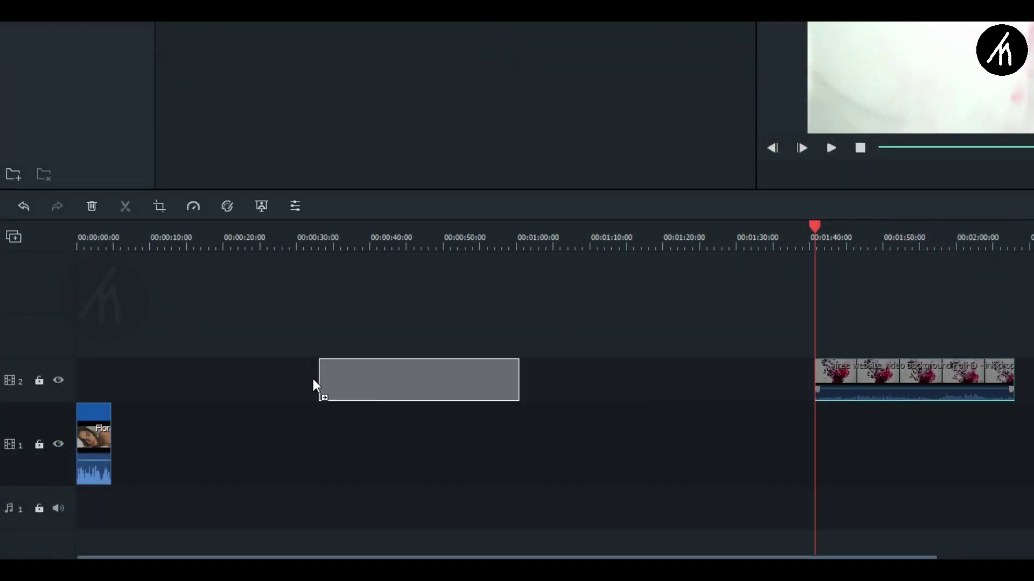
pyautogui.moveTo(315, 385); pyautogui.dragTo(177, 379)
pyautogui.scroll(1, 210, 238)
# Step: Browse the Ink effect stock footages folder in Google Drive and look through Bonus overlays
pyautogui.click(859, 147)
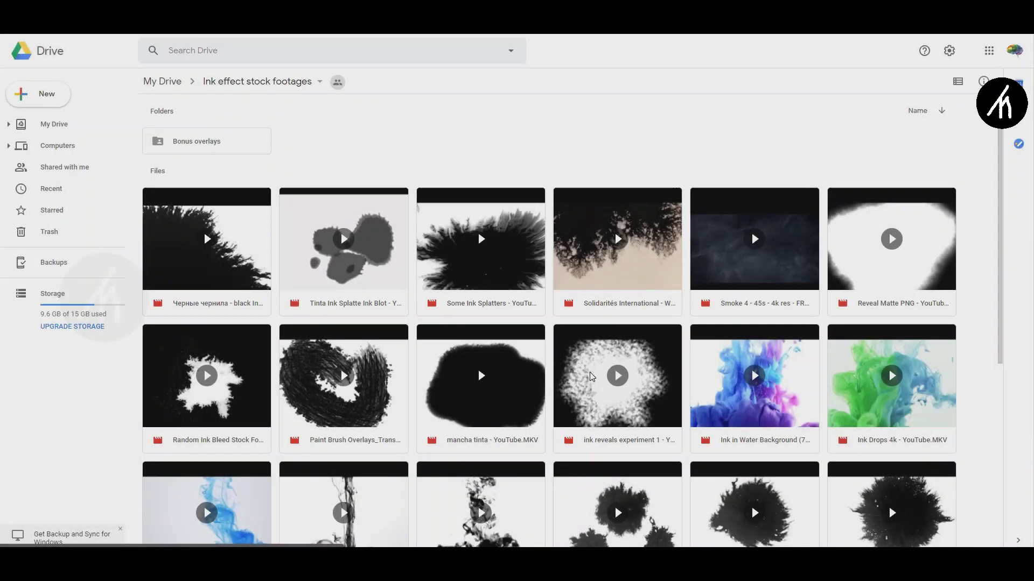
pyautogui.scroll(-6, 590, 377)
pyautogui.scroll(6, 591, 377)
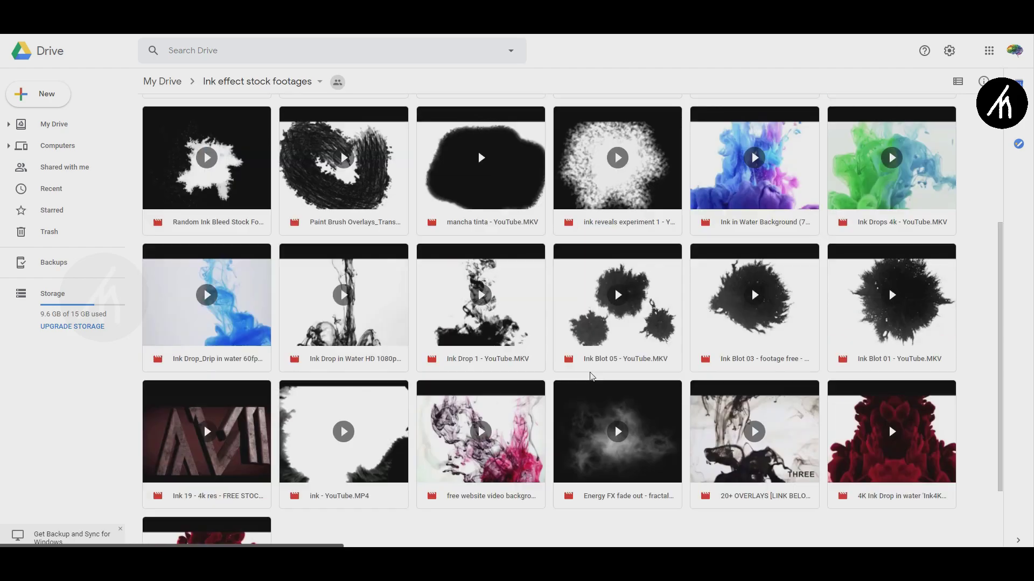
pyautogui.doubleClick(198, 144)
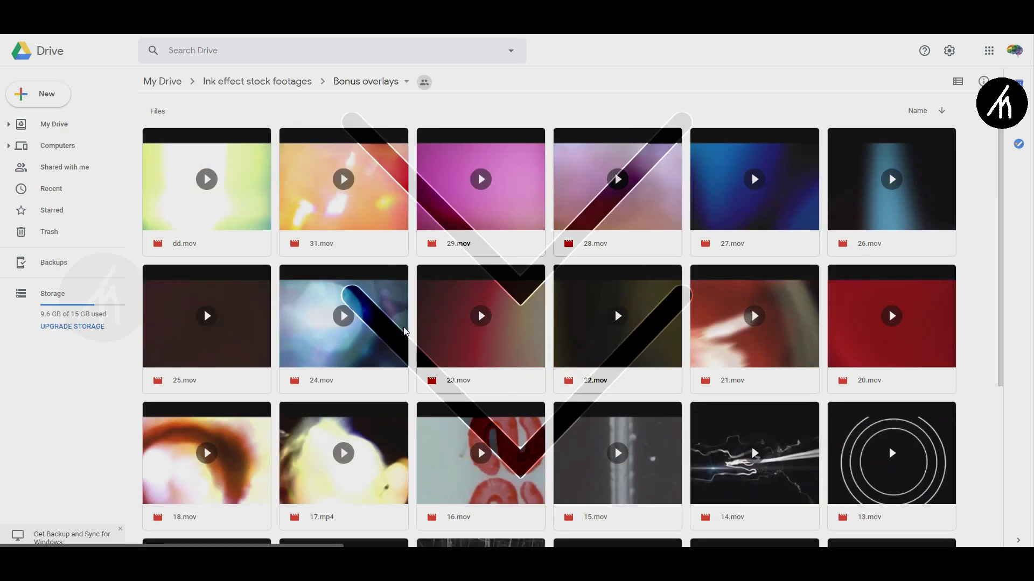
pyautogui.scroll(-5, 403, 327)
pyautogui.scroll(5, 405, 331)
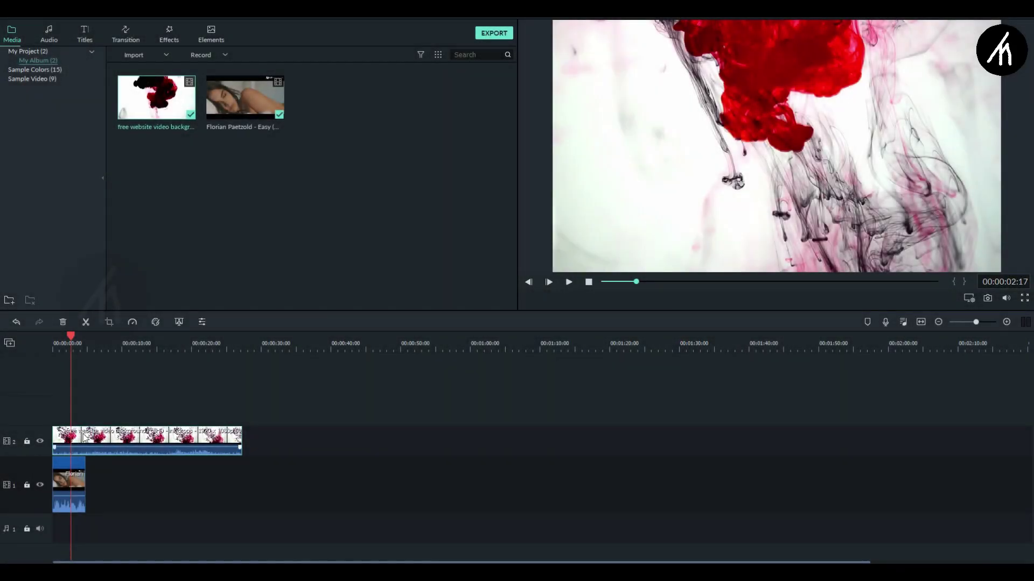
# Step: Flip the red ink clip horizontally and vertically and scale it to 115.86%
pyautogui.rightClick(85, 438)
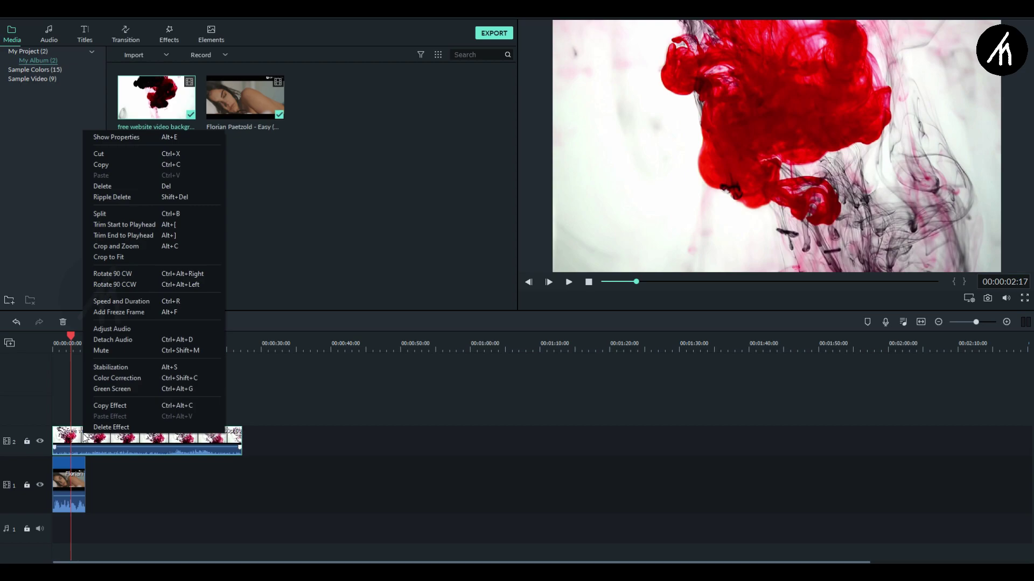
pyautogui.click(116, 137)
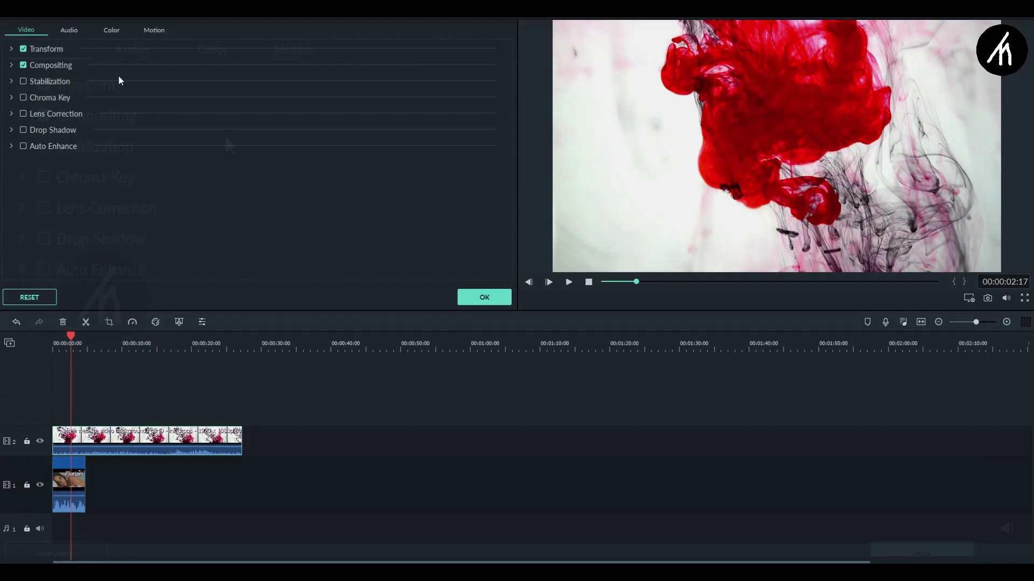
pyautogui.click(21, 85)
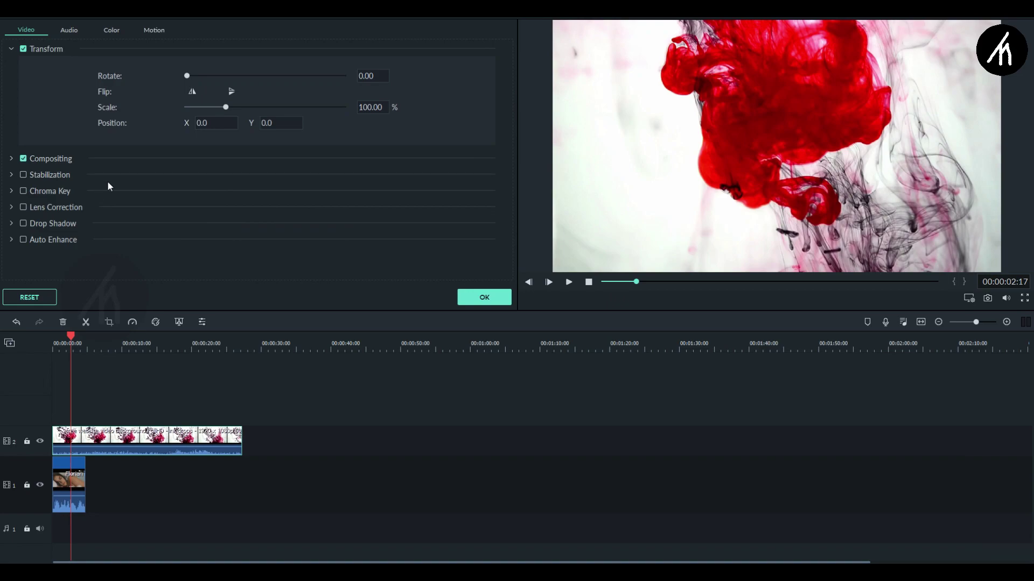
pyautogui.click(191, 93)
pyautogui.click(231, 91)
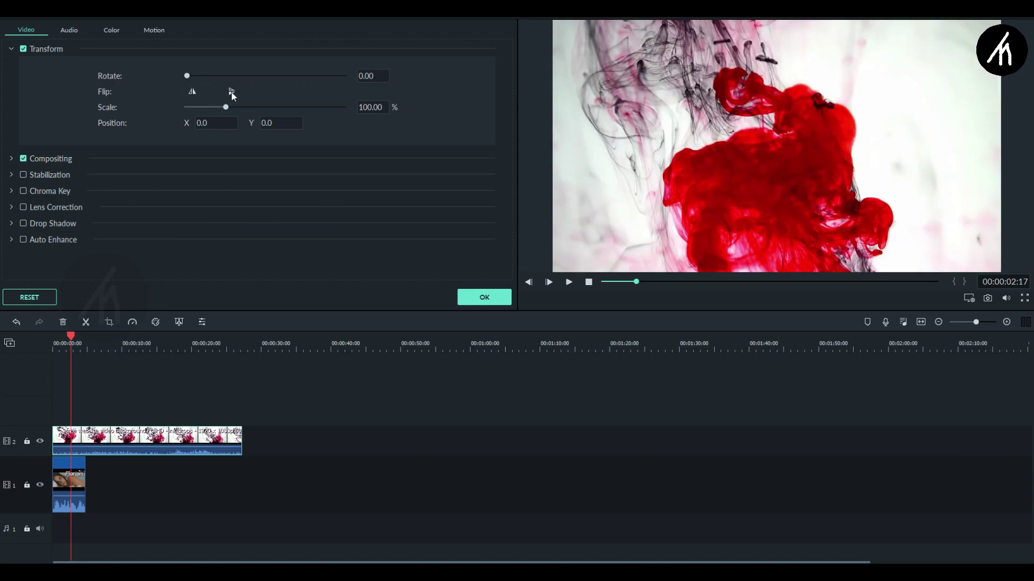
pyautogui.moveTo(226, 109)
pyautogui.mouseDown()
pyautogui.moveTo(244, 110)
pyautogui.moveTo(232, 110)
pyautogui.mouseUp()
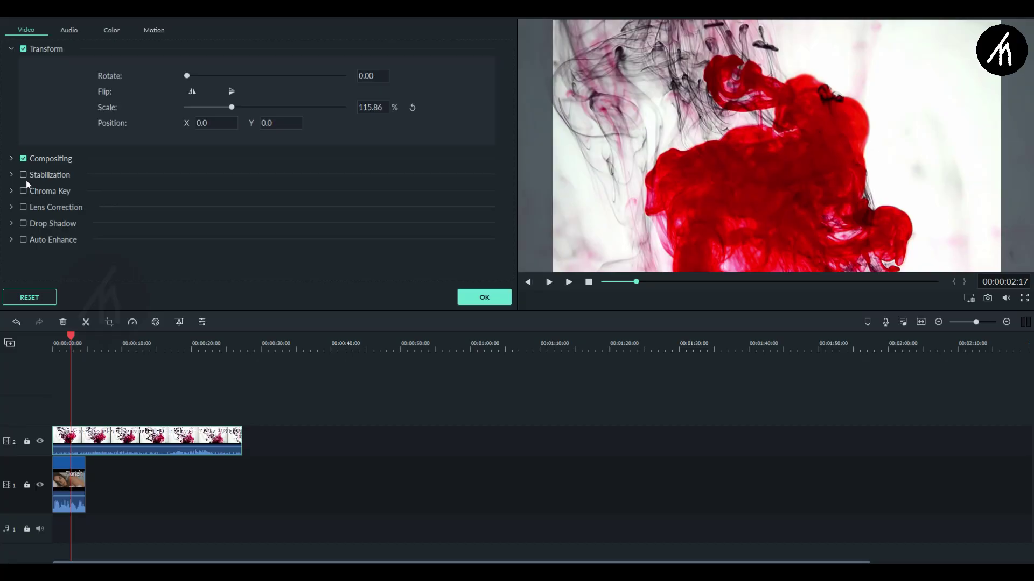
# Step: Try Multiply, Linear Burn and Lighten on the ink clip, then apply Screen blending
pyautogui.click(11, 159)
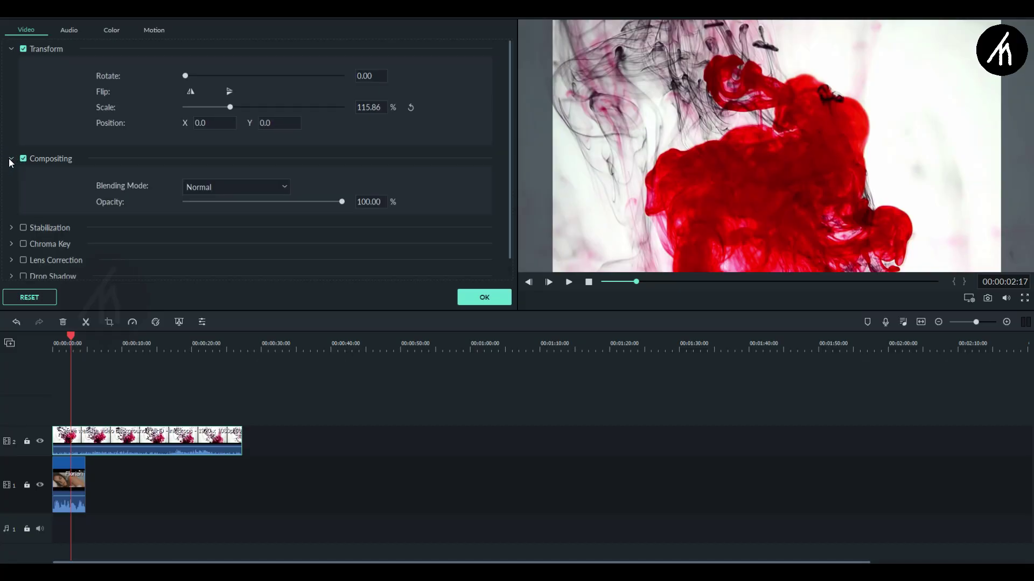
pyautogui.click(223, 186)
pyautogui.click(205, 221)
pyautogui.click(242, 187)
pyautogui.press('Escape')
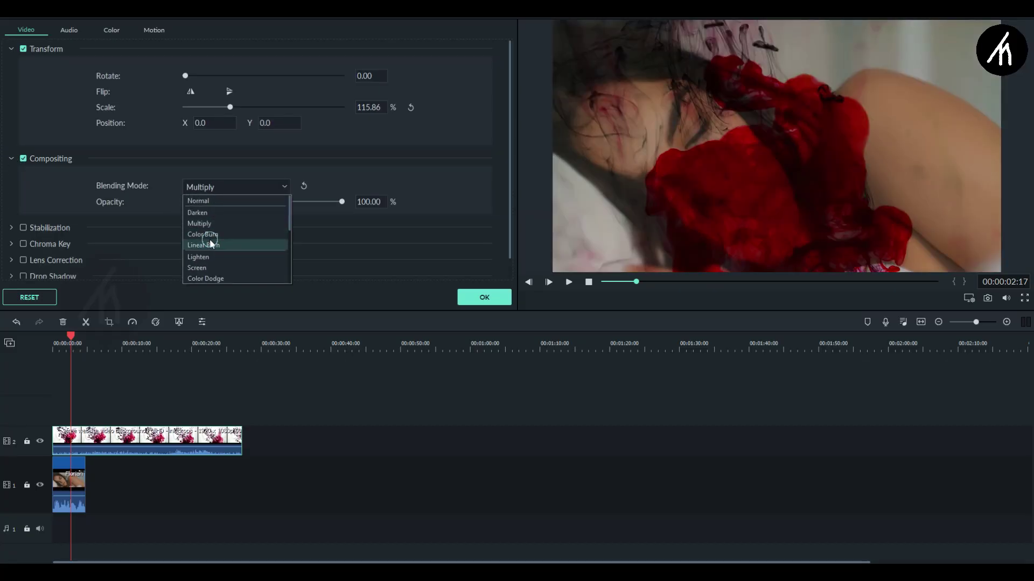
pyautogui.click(210, 245)
pyautogui.click(208, 186)
pyautogui.click(205, 256)
pyautogui.click(223, 185)
pyautogui.click(202, 268)
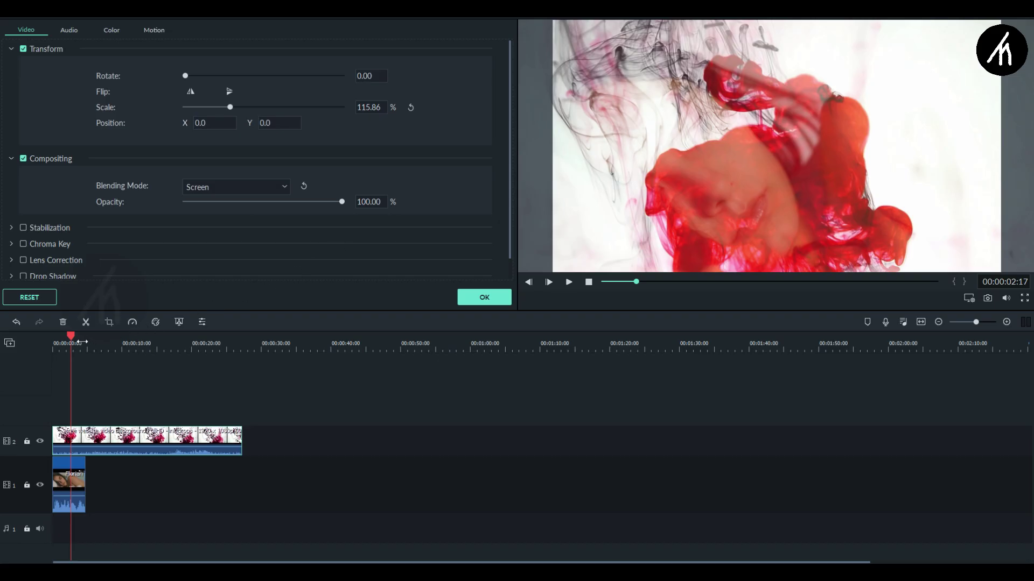
pyautogui.click(476, 299)
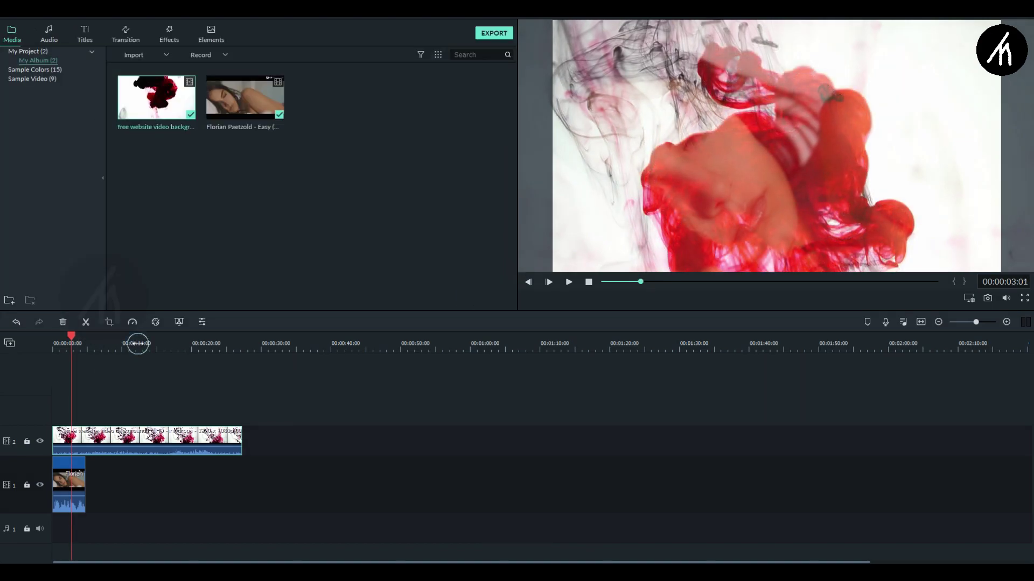
# Step: Trim the track-2 ink clip to end with the portrait and scale it to 150.34%
pyautogui.moveTo(137, 343); pyautogui.dragTo(92, 343)
pyautogui.click(113, 437)
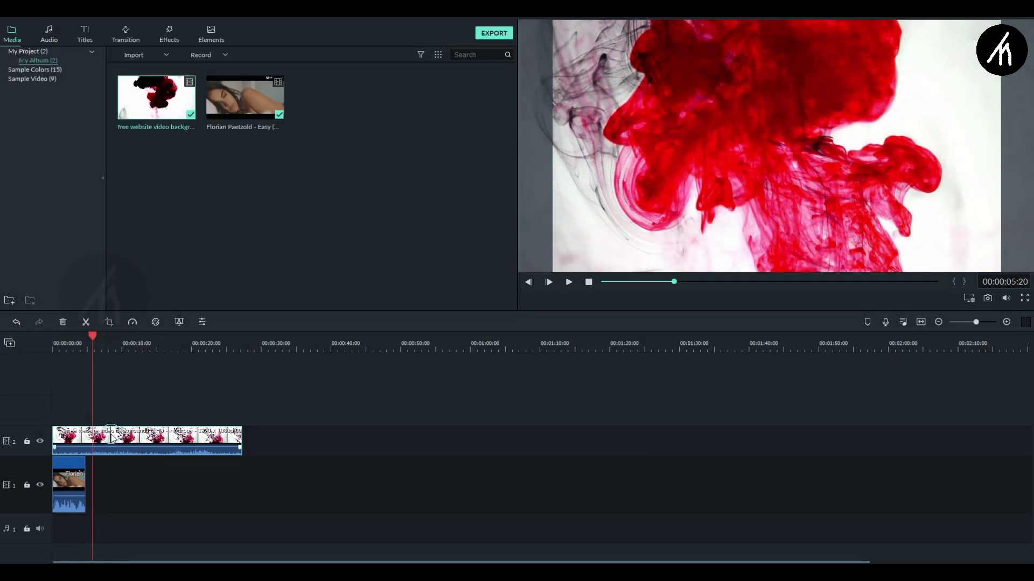
pyautogui.doubleClick(111, 437)
pyautogui.moveTo(241, 434); pyautogui.dragTo(74, 469)
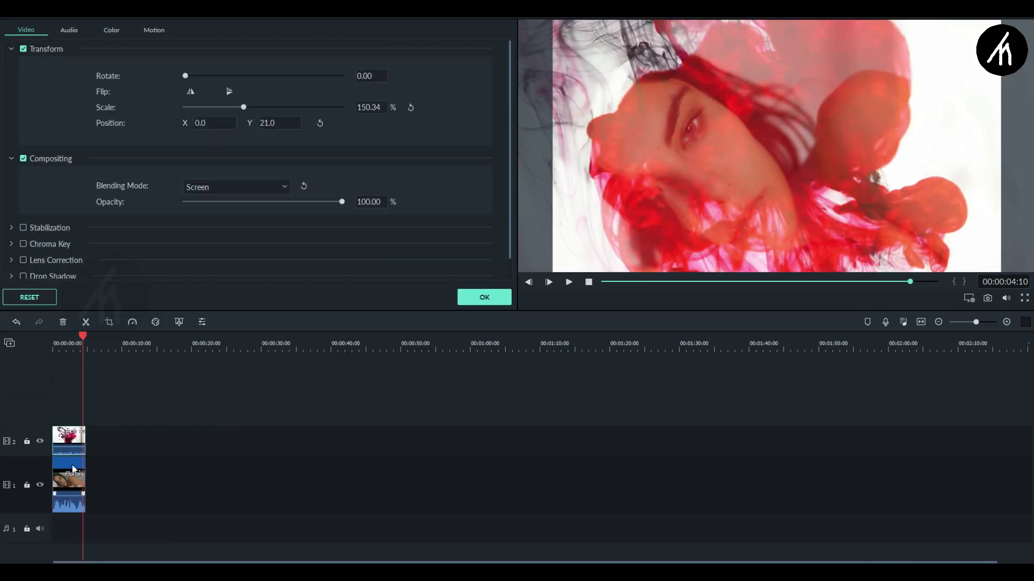
# Step: Give the portrait clip contrast 48 and brightness 42
pyautogui.doubleClick(70, 475)
pyautogui.click(296, 197)
pyautogui.click(300, 167)
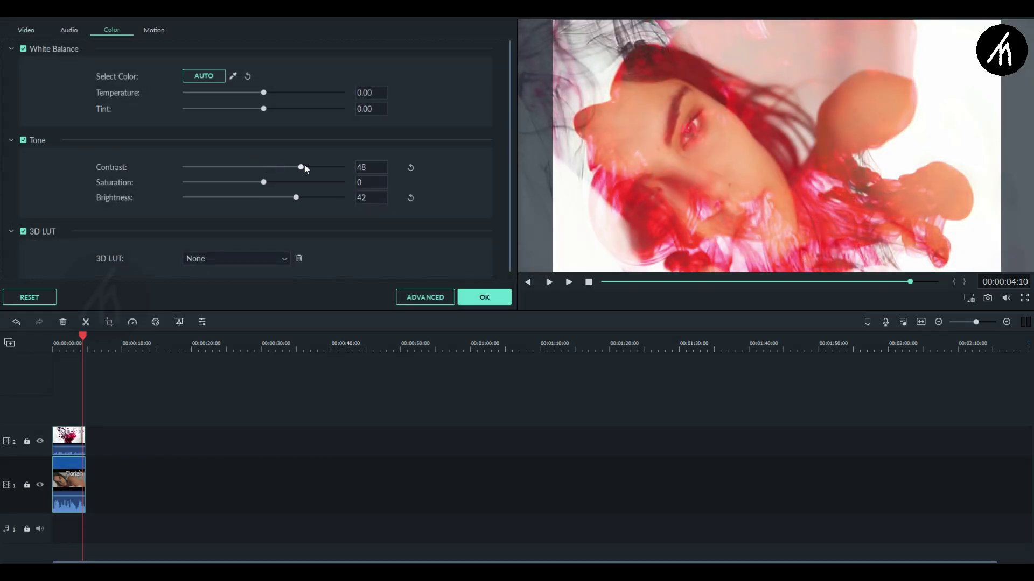